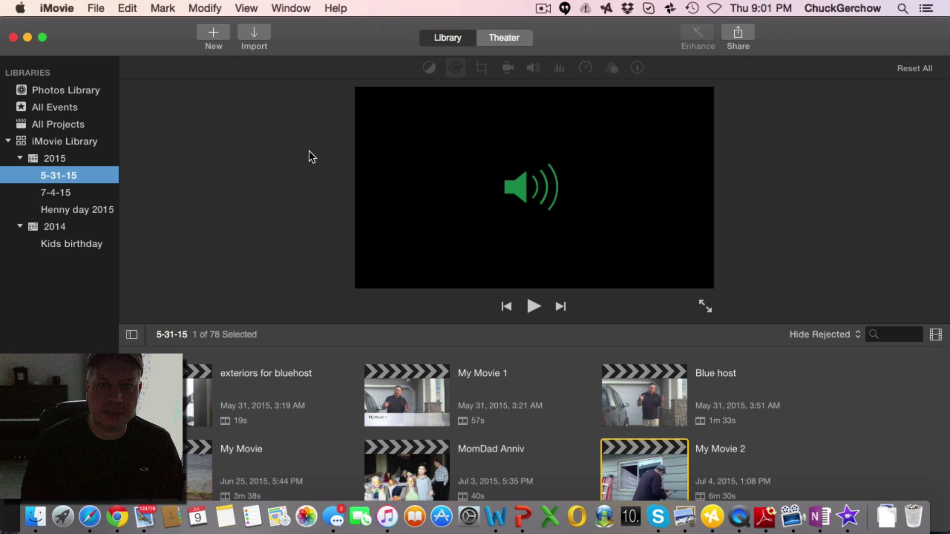
Step: Browse the Photos Library, All Events and All Projects views in the sidebar
{"action": "left_click", "coordinate": [87, 94]}
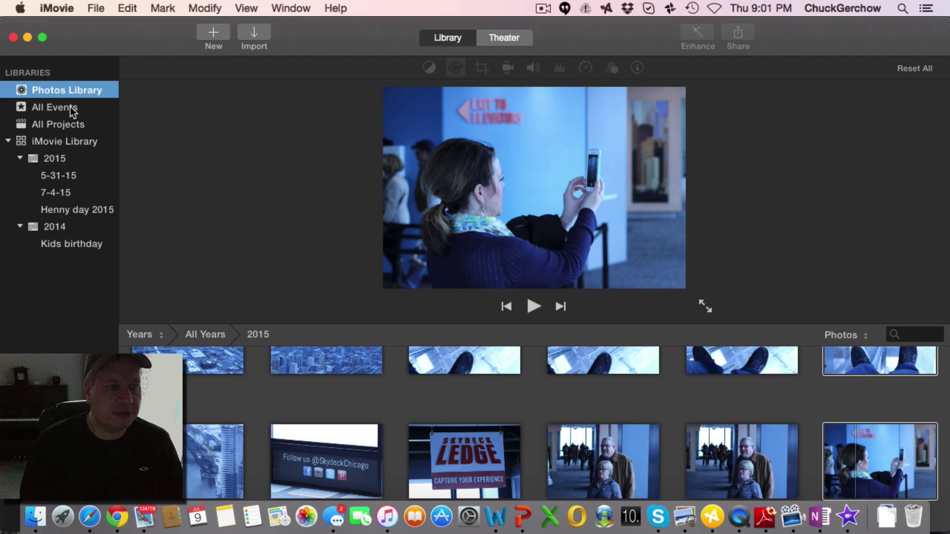
{"action": "left_click", "coordinate": [69, 107]}
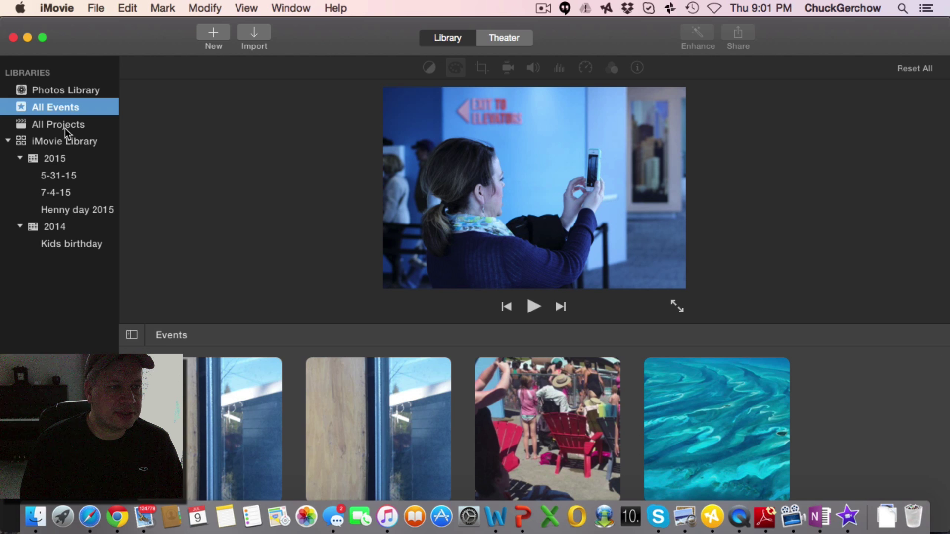
{"action": "left_click", "coordinate": [64, 128]}
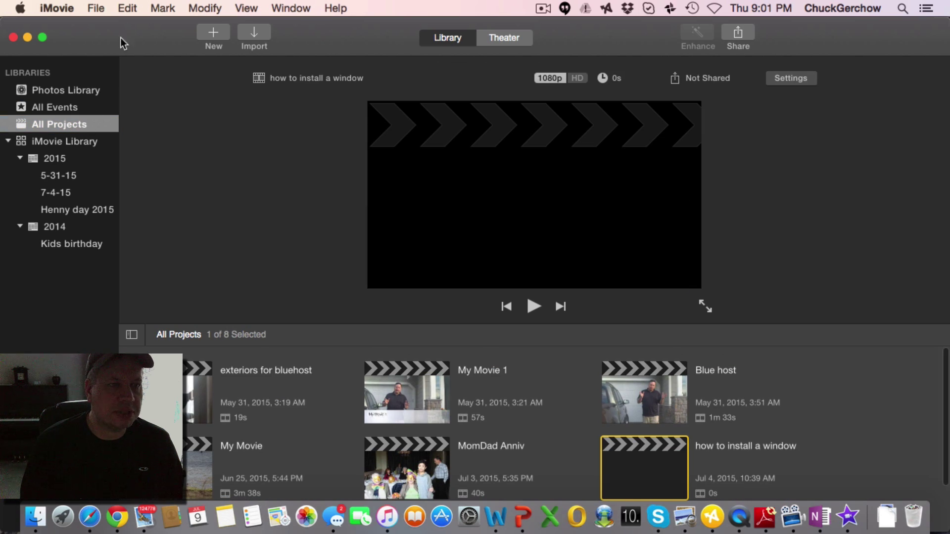
Step: Look over the File and Edit menus, then show the full iMovie Library contents
{"action": "left_click", "coordinate": [97, 8]}
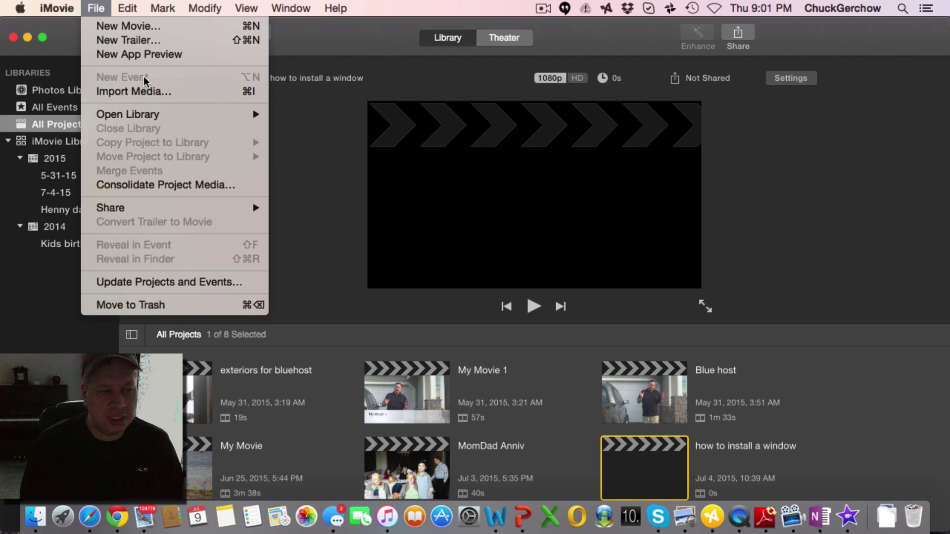
{"action": "left_click", "coordinate": [64, 112]}
{"action": "left_click", "coordinate": [130, 11]}
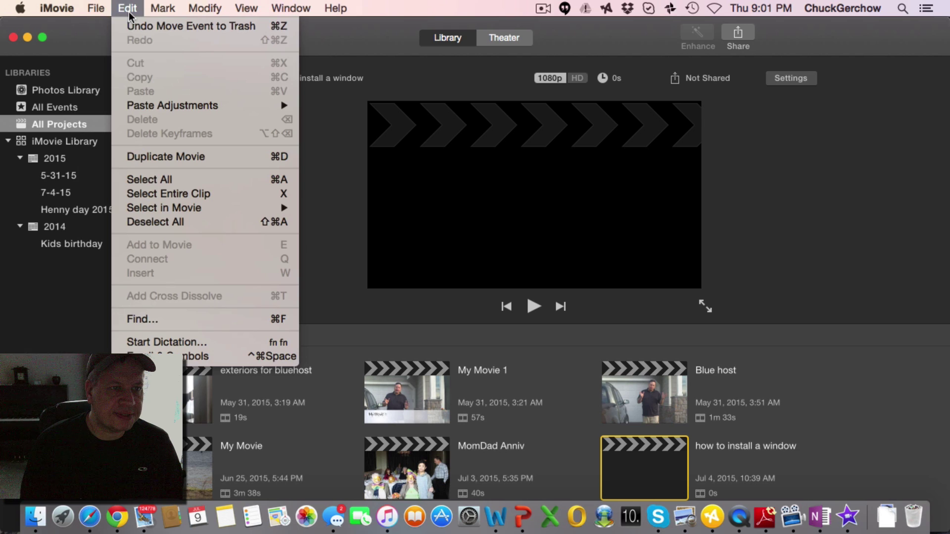
{"action": "left_click", "coordinate": [65, 139]}
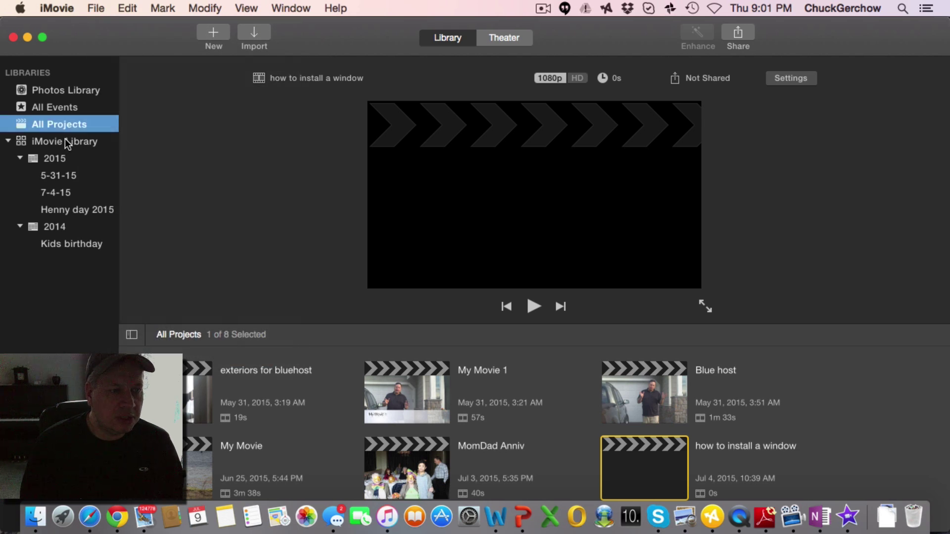
{"action": "left_click", "coordinate": [65, 139]}
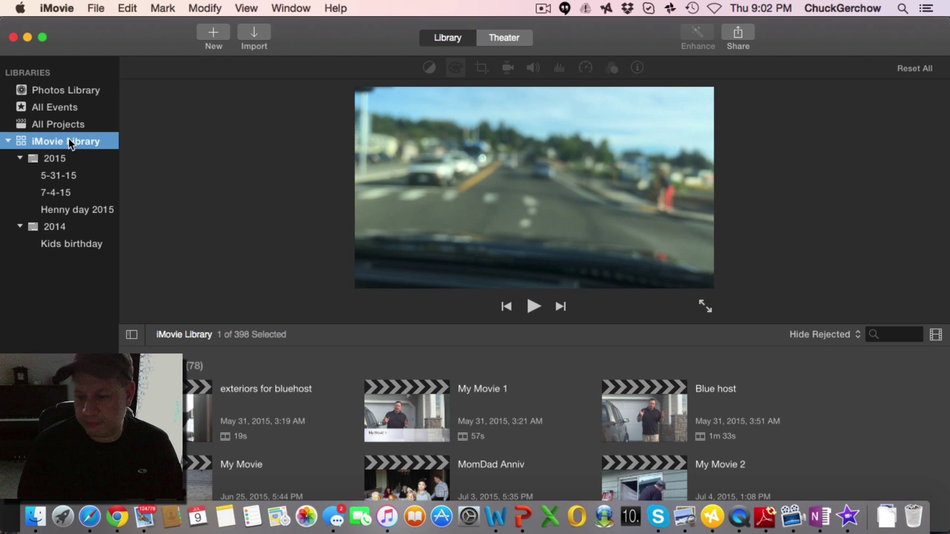
Step: Create a new event with File > New Event and rename it 'Chicago trip'
{"action": "left_click", "coordinate": [96, 8]}
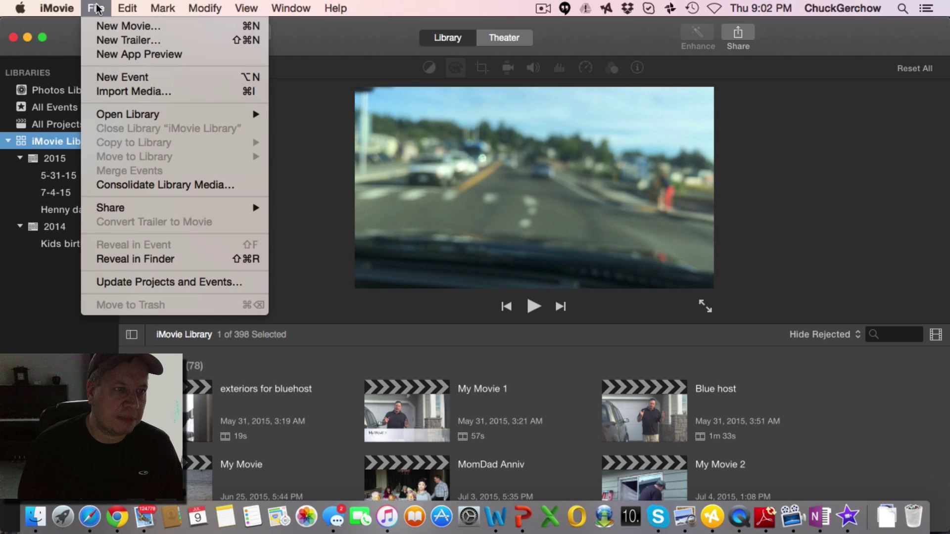
{"action": "left_click", "coordinate": [109, 76]}
{"action": "left_click", "coordinate": [110, 177]}
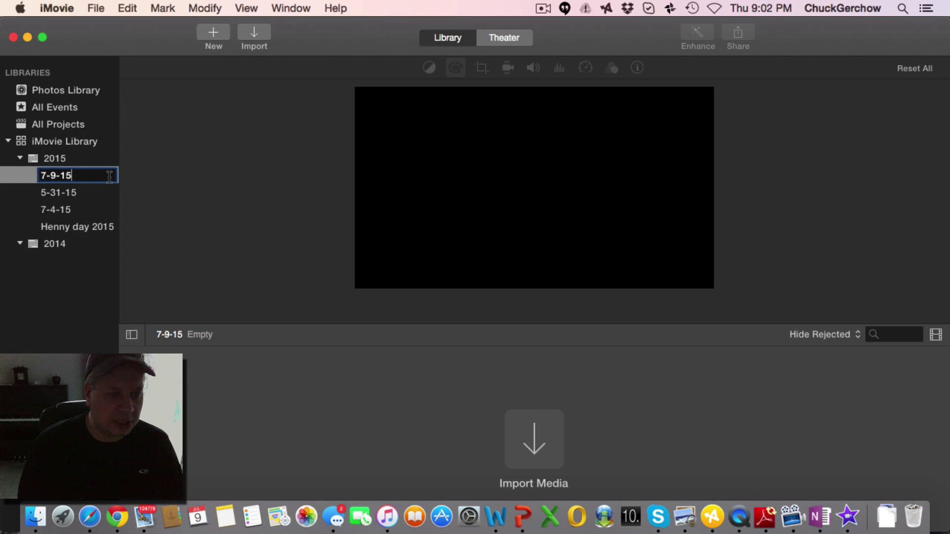
{"action": "key", "text": "BackSpace"}
{"action": "key", "text": "BackSpace"}
{"action": "key", "text": "BackSpace"}
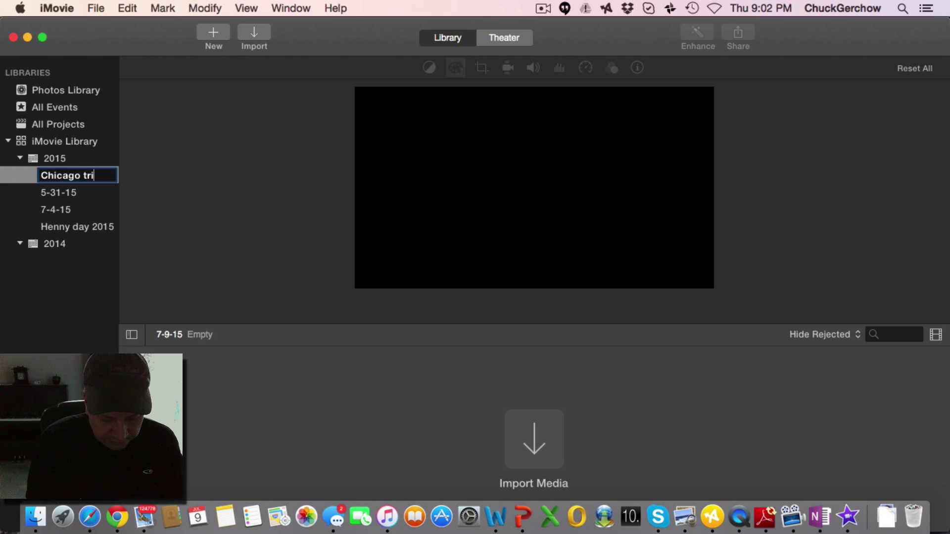
{"action": "type", "text": "Chicago trip"}
{"action": "key", "text": "Return"}
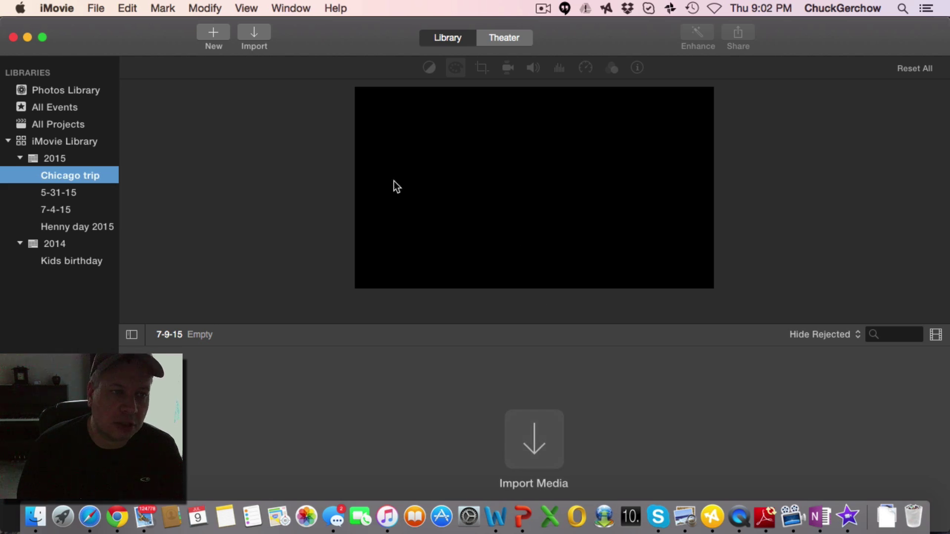
Step: Show the Photos library and clear the existing photo selection
{"action": "left_click", "coordinate": [92, 91]}
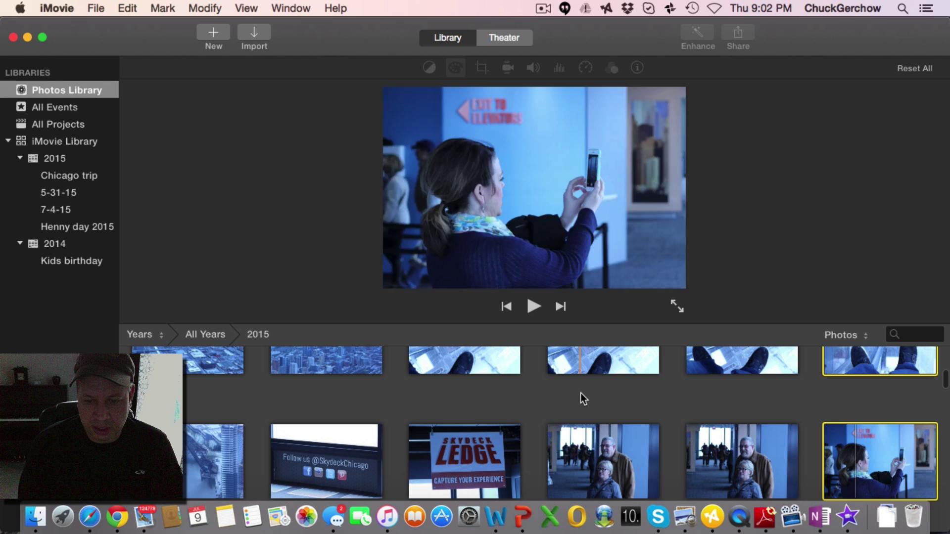
{"action": "left_click", "coordinate": [580, 392]}
{"action": "scroll", "coordinate": [580, 392], "scroll_direction": "down", "scroll_amount": 5}
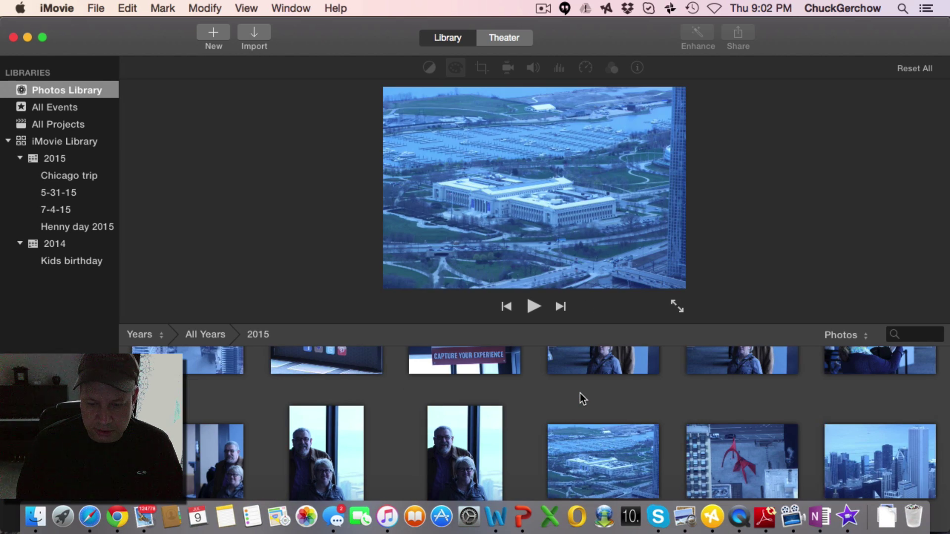
{"action": "scroll", "coordinate": [579, 393], "scroll_direction": "down", "scroll_amount": 5}
{"action": "scroll", "coordinate": [580, 393], "scroll_direction": "down", "scroll_amount": 4}
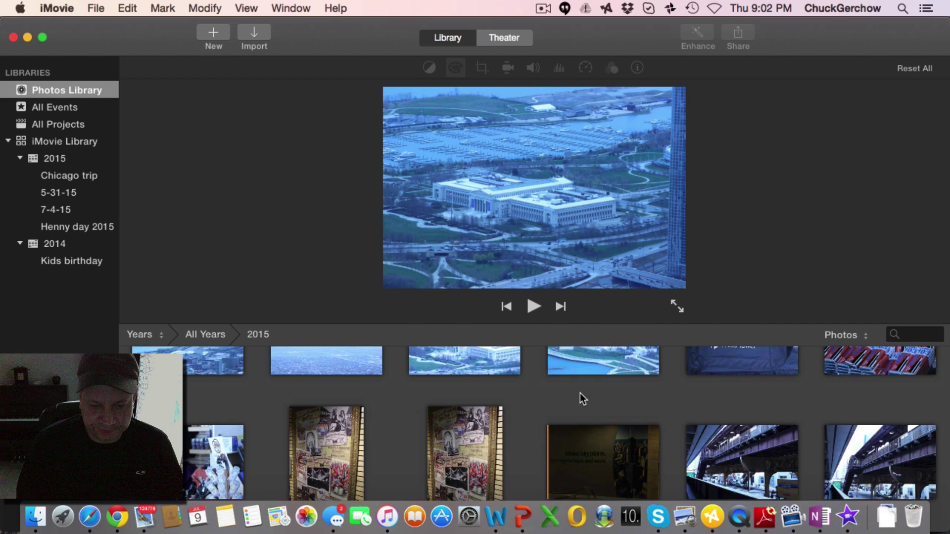
{"action": "scroll", "coordinate": [580, 392], "scroll_direction": "up", "scroll_amount": 3}
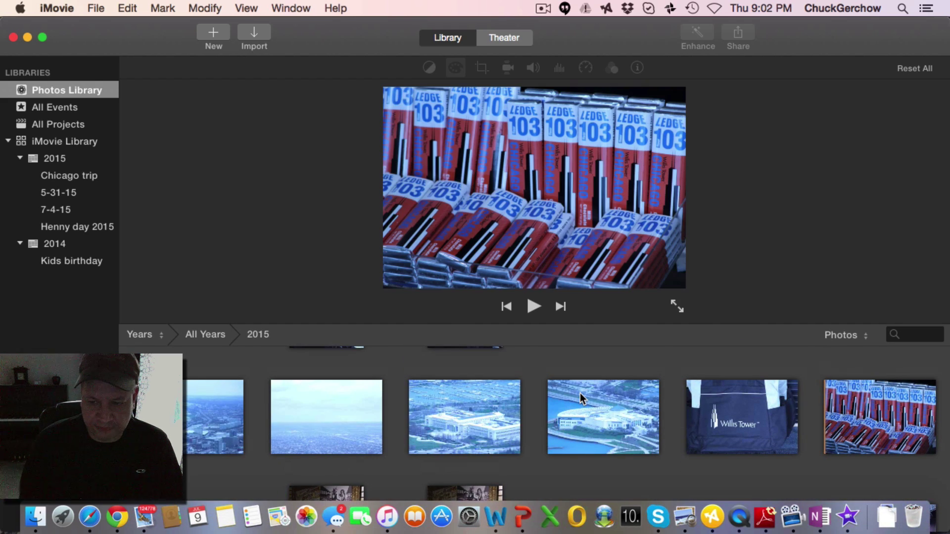
Step: Select ten Chicago photos, from the aerial city shot to the Skydeck, and drag them into Chicago trip
{"action": "left_click", "coordinate": [237, 392]}
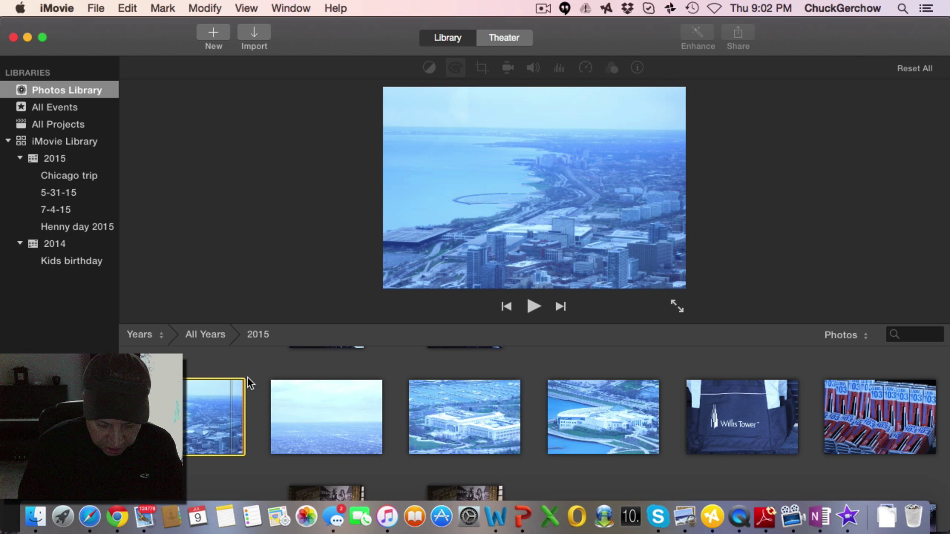
{"action": "key", "text": "shift+Right"}
{"action": "key", "text": "shift+Right"}
{"action": "key", "text": "shift+Right"}
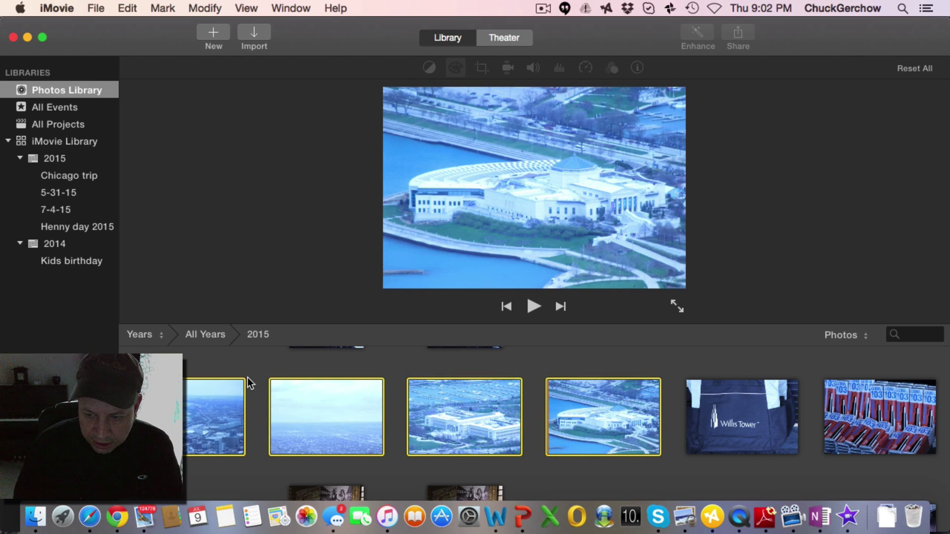
{"action": "key", "text": "shift+Right"}
{"action": "key", "text": "shift+Right"}
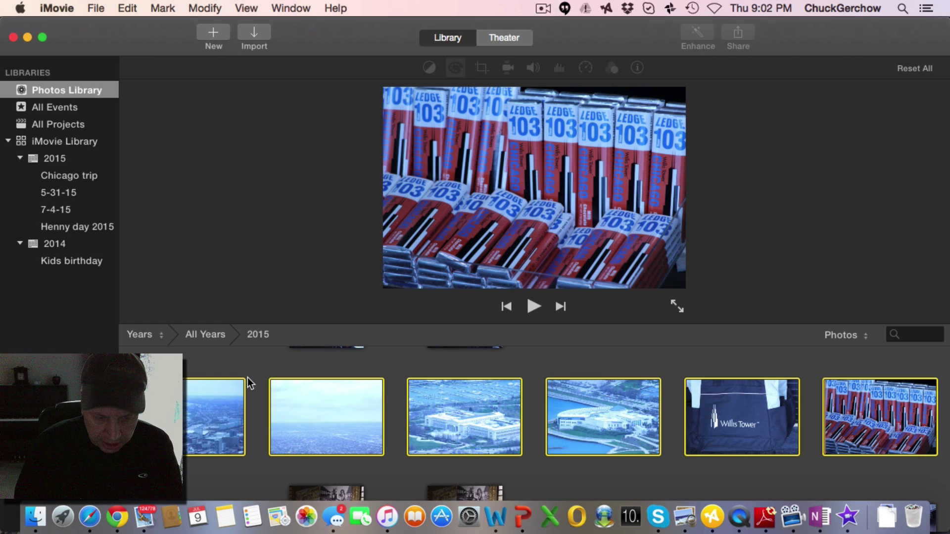
{"action": "key", "text": "shift+Down"}
{"action": "key", "text": "shift+Down"}
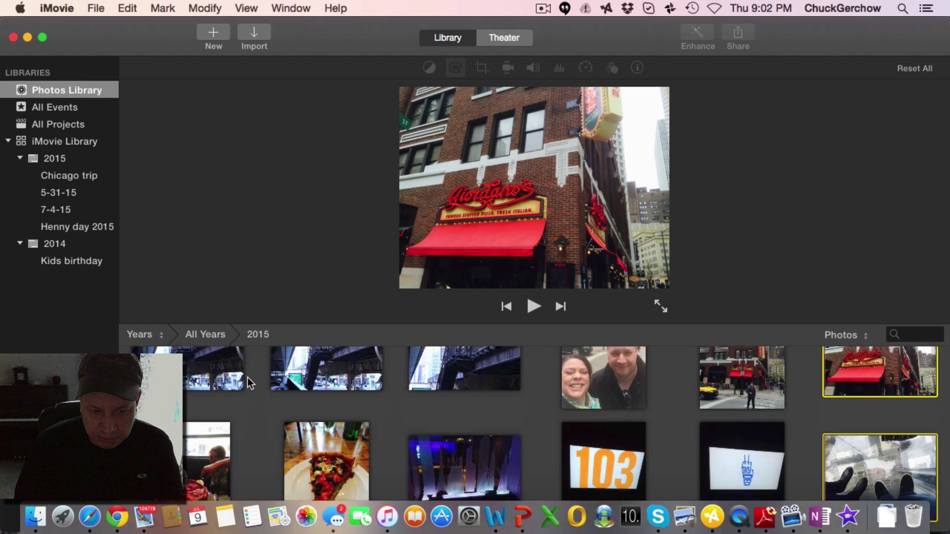
{"action": "key", "text": "shift+Up"}
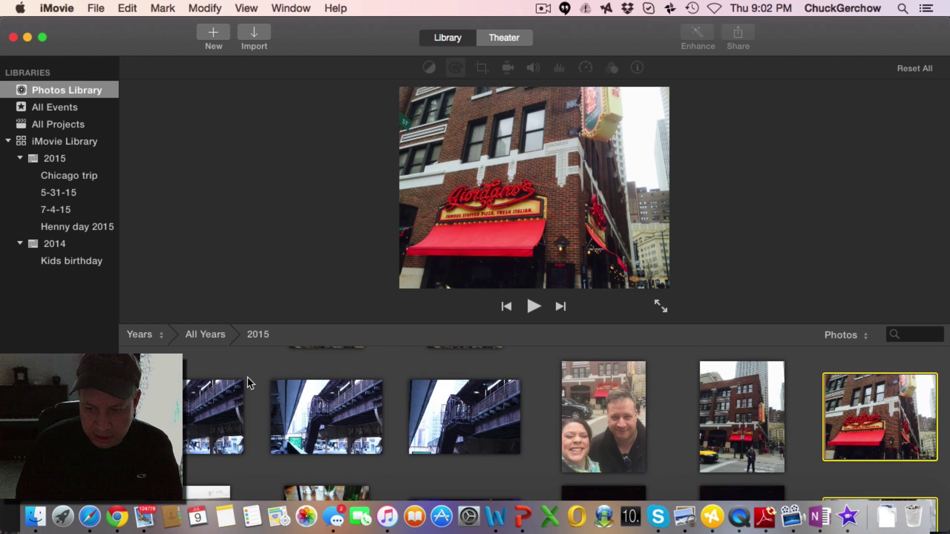
{"action": "key", "text": "shift+Down"}
{"action": "key", "text": "shift+Left"}
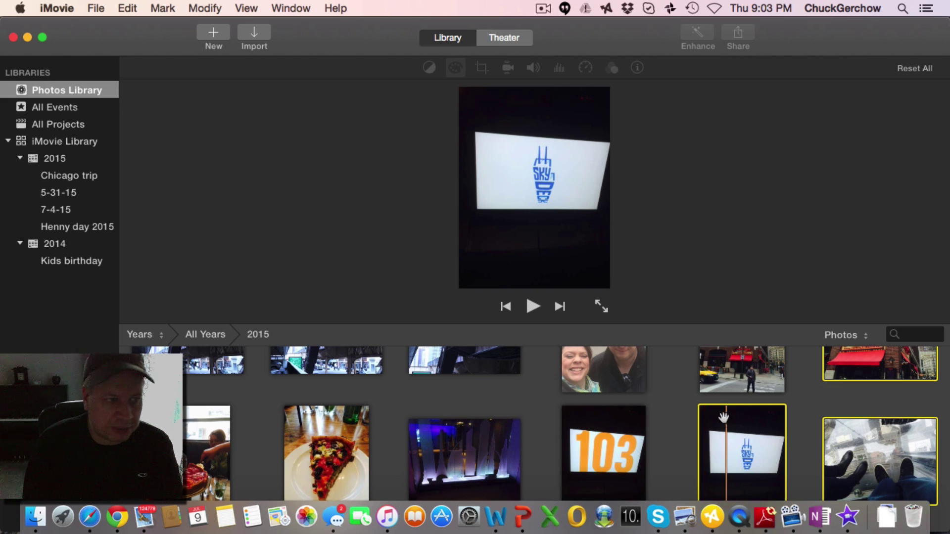
{"action": "left_click_drag", "start_coordinate": [723, 417], "coordinate": [85, 172]}
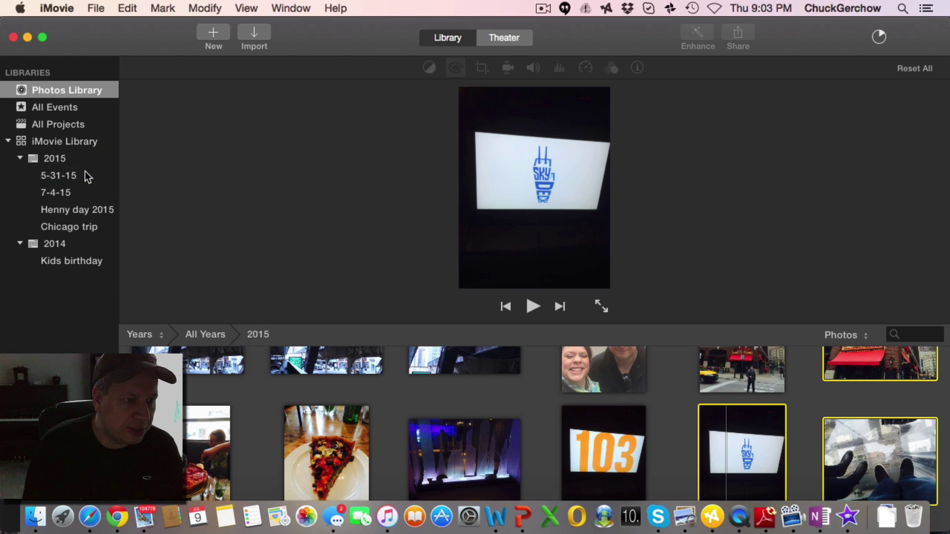
{"action": "left_click", "coordinate": [88, 228]}
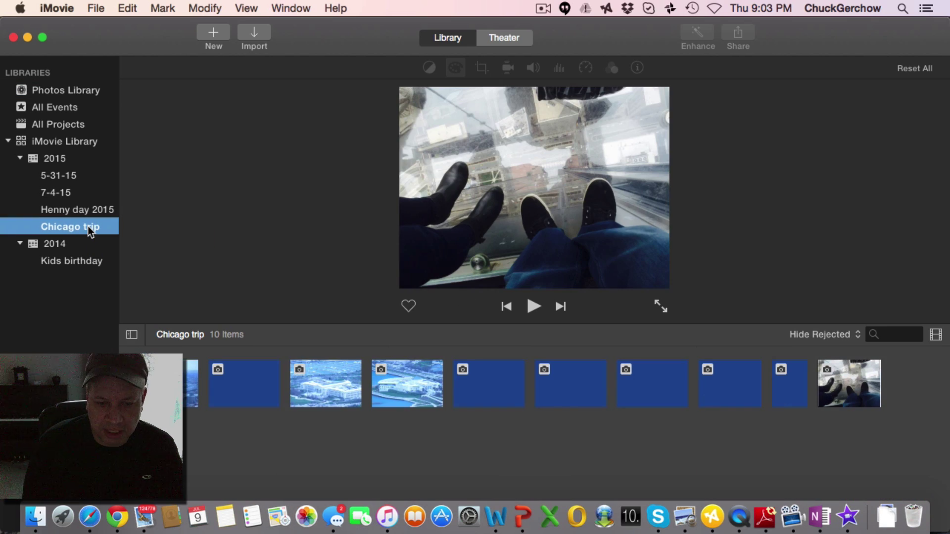
Step: Start a new movie using the Filmstrip theme
{"action": "left_click", "coordinate": [393, 426]}
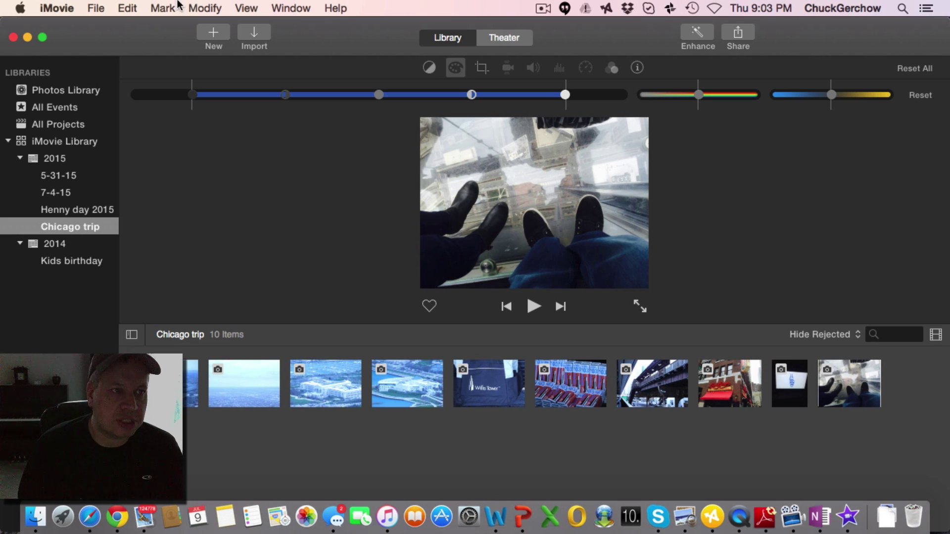
{"action": "left_click", "coordinate": [92, 9]}
{"action": "left_click", "coordinate": [97, 26]}
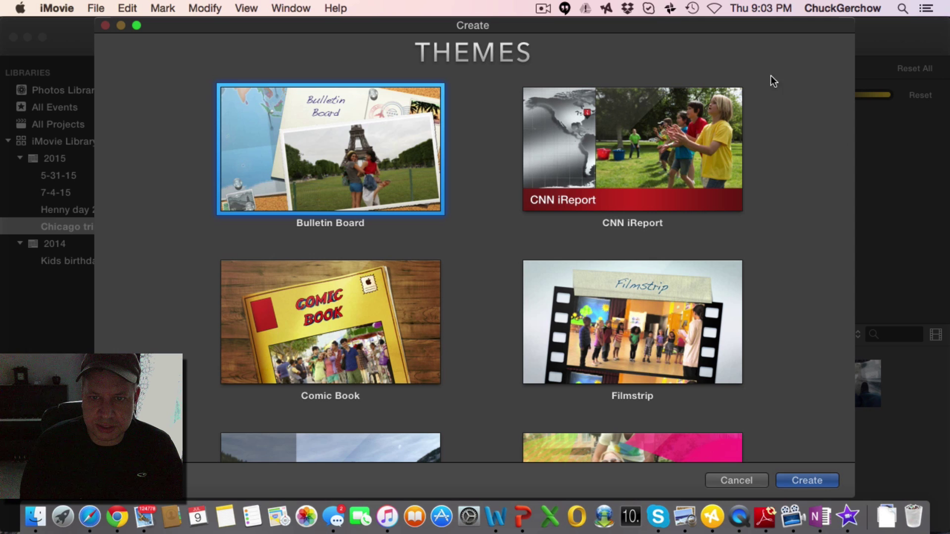
{"action": "mouse_move", "coordinate": [723, 341]}
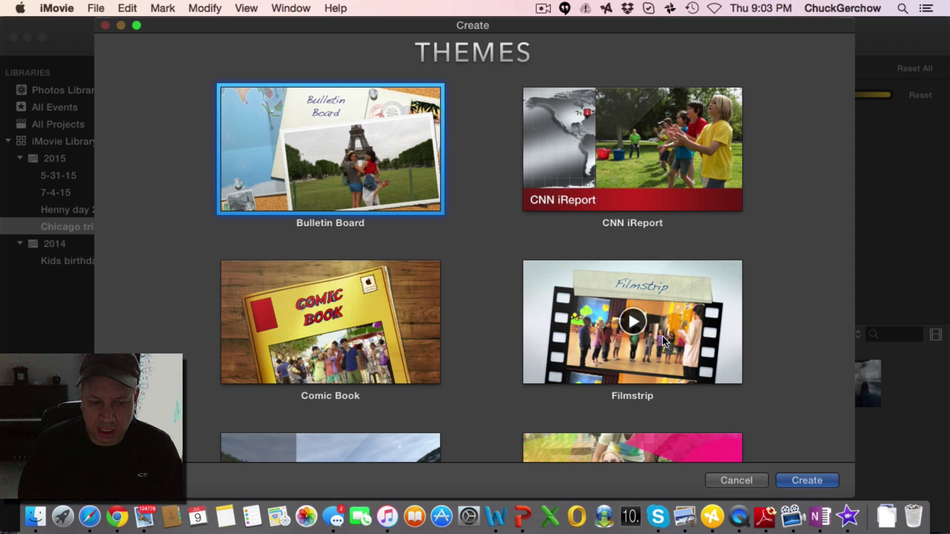
{"action": "left_click", "coordinate": [613, 326]}
{"action": "left_click", "coordinate": [803, 483]}
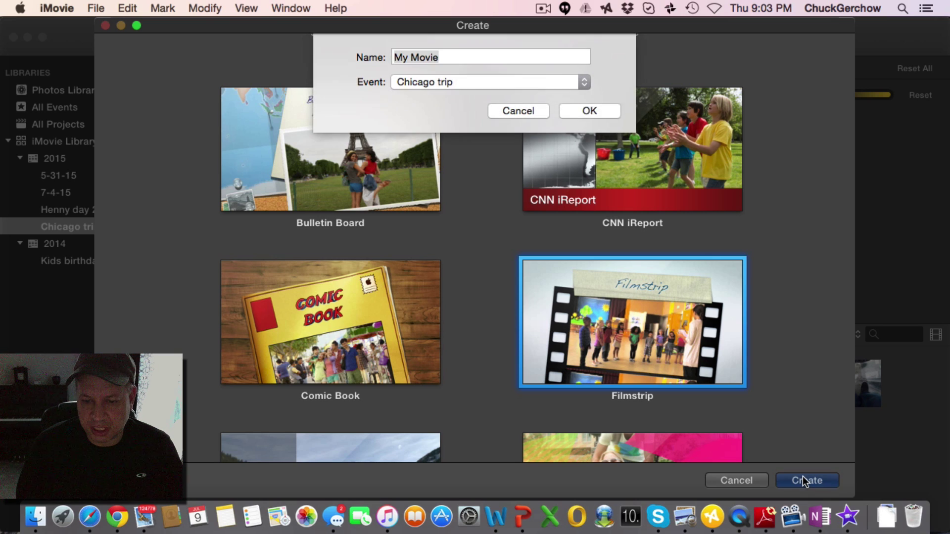
Step: Name the movie 'Chicago trip' and confirm it in the Chicago trip event
{"action": "key", "text": "BackSpace"}
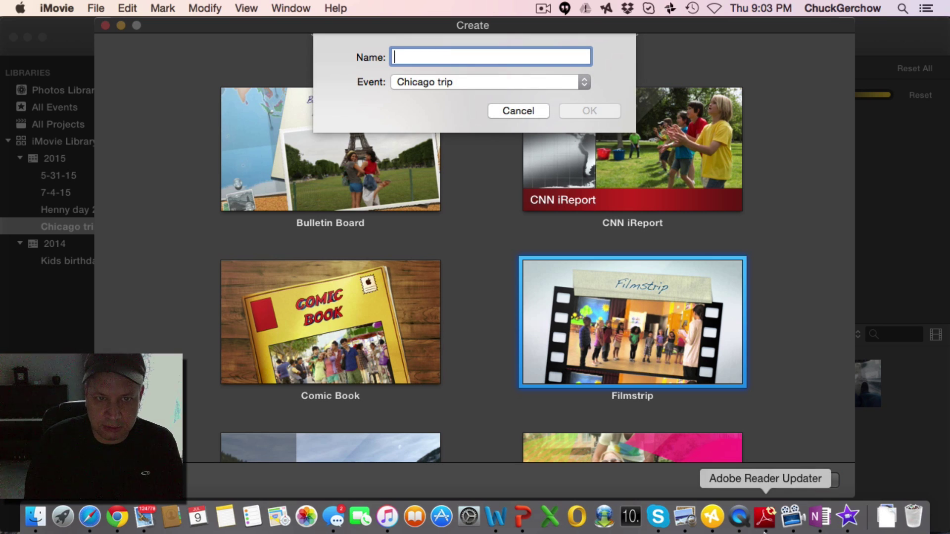
{"action": "type", "text": "Chic"}
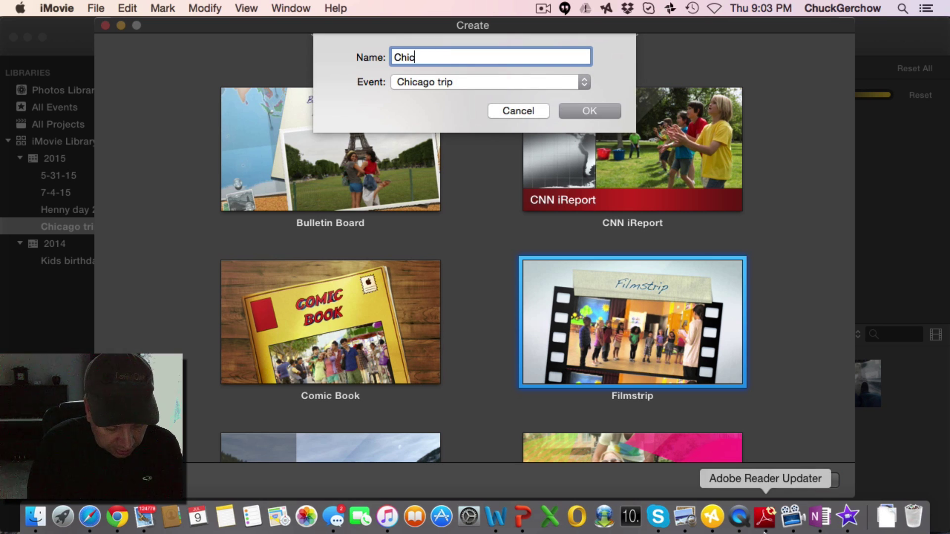
{"action": "type", "text": "ago trip"}
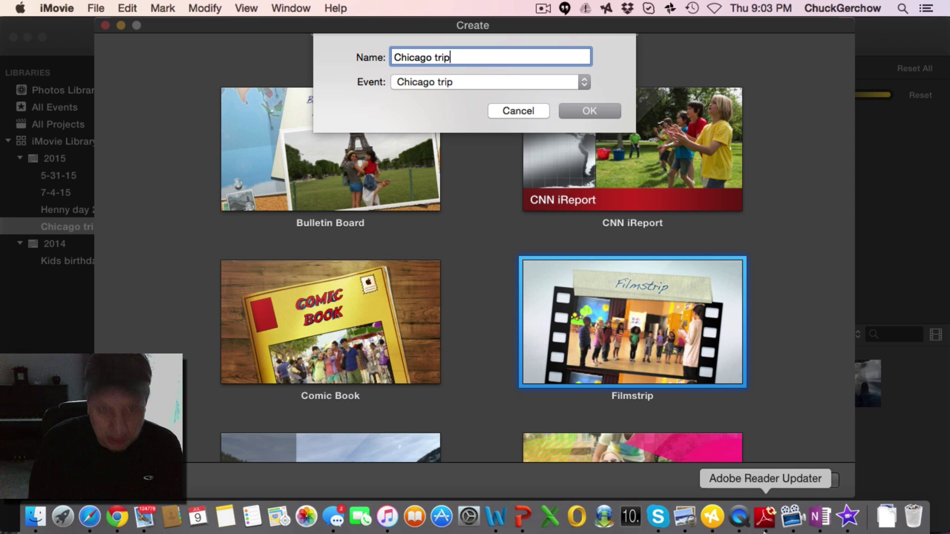
{"action": "left_click", "coordinate": [586, 117]}
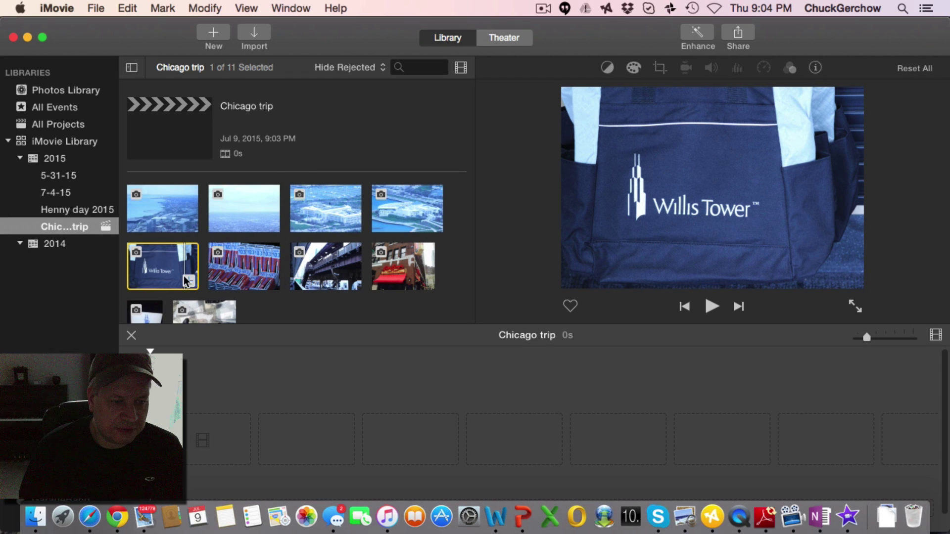
Step: Add the candy-bar photo to the timeline and delete the accidental duplicate clip
{"action": "left_click", "coordinate": [238, 277]}
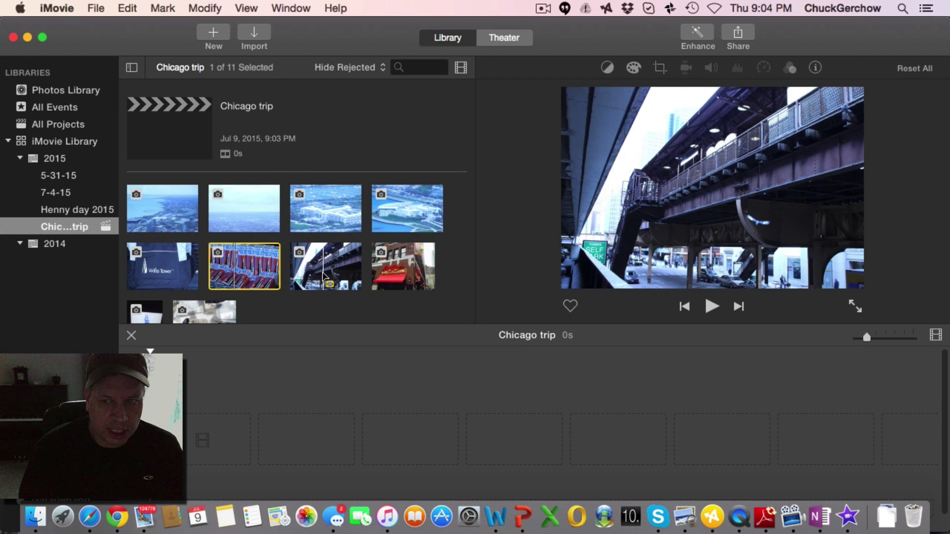
{"action": "left_click", "coordinate": [323, 275]}
{"action": "left_click", "coordinate": [271, 286]}
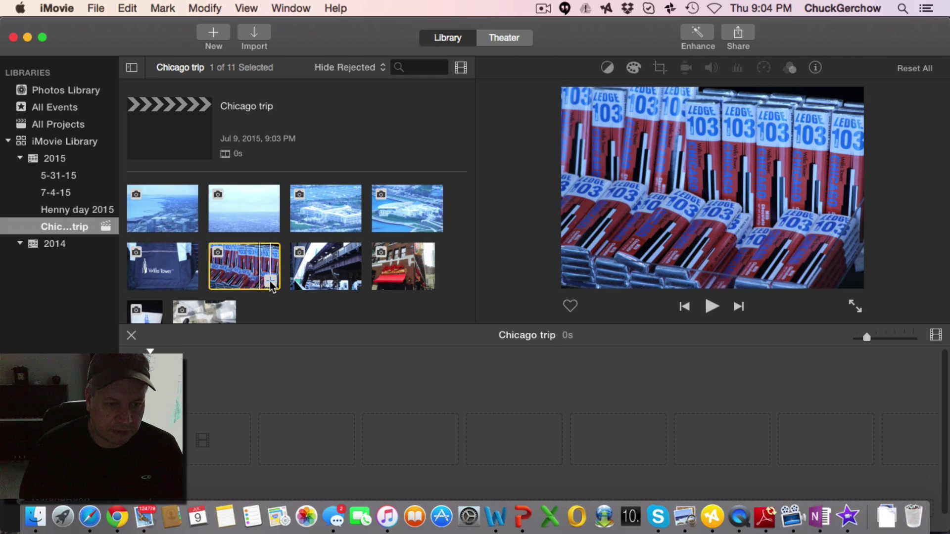
{"action": "left_click", "coordinate": [270, 283]}
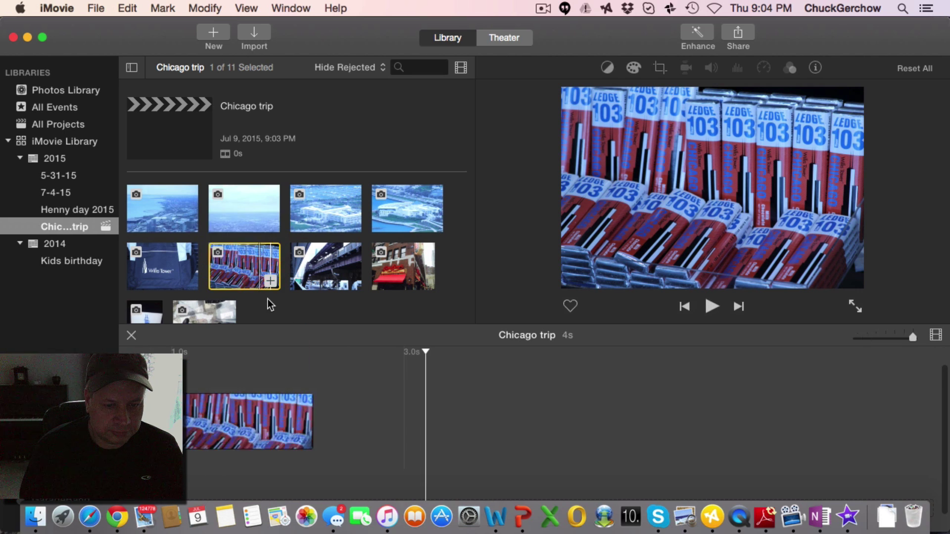
{"action": "left_click", "coordinate": [270, 281]}
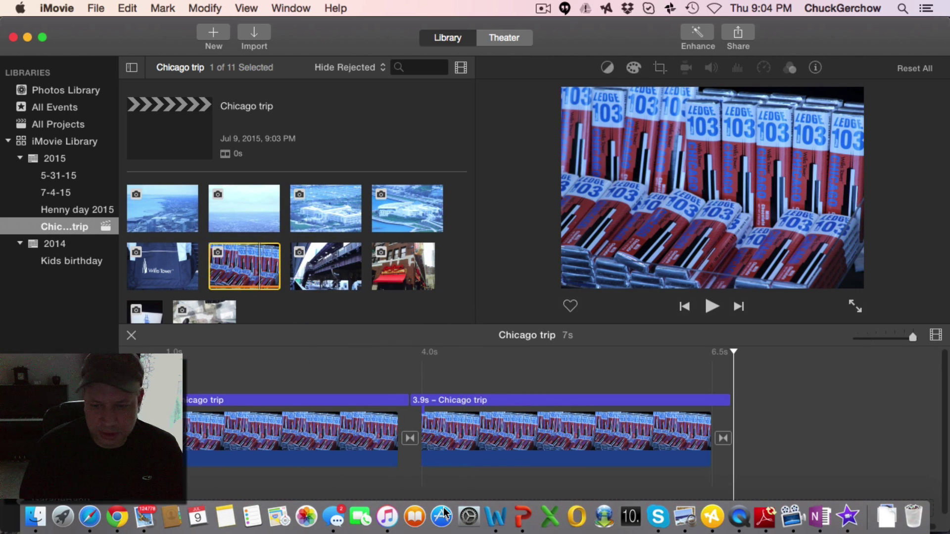
{"action": "left_click", "coordinate": [662, 436]}
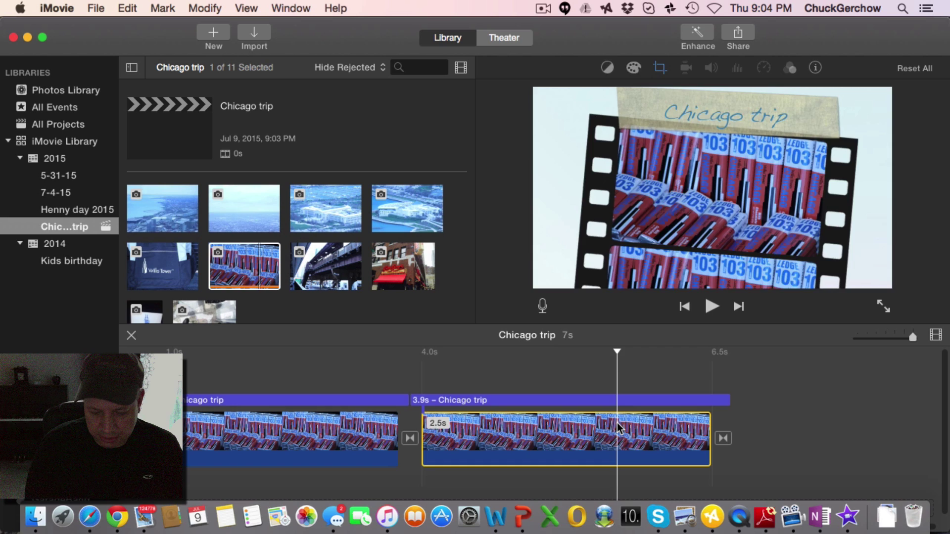
{"action": "key", "text": "Delete"}
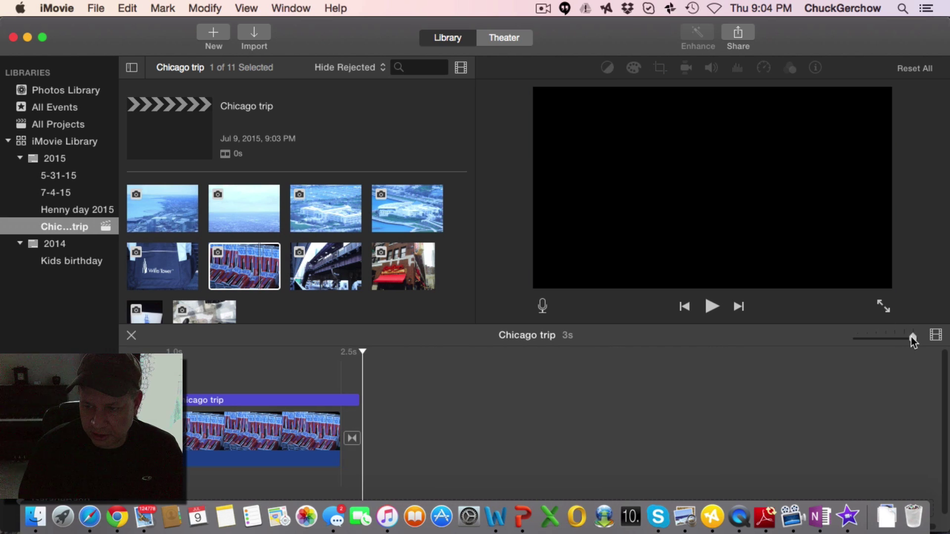
Step: Append the Willis Tower bag and museum aerial photos after the candy clip, then play the movie
{"action": "left_click_drag", "start_coordinate": [913, 341], "coordinate": [894, 340]}
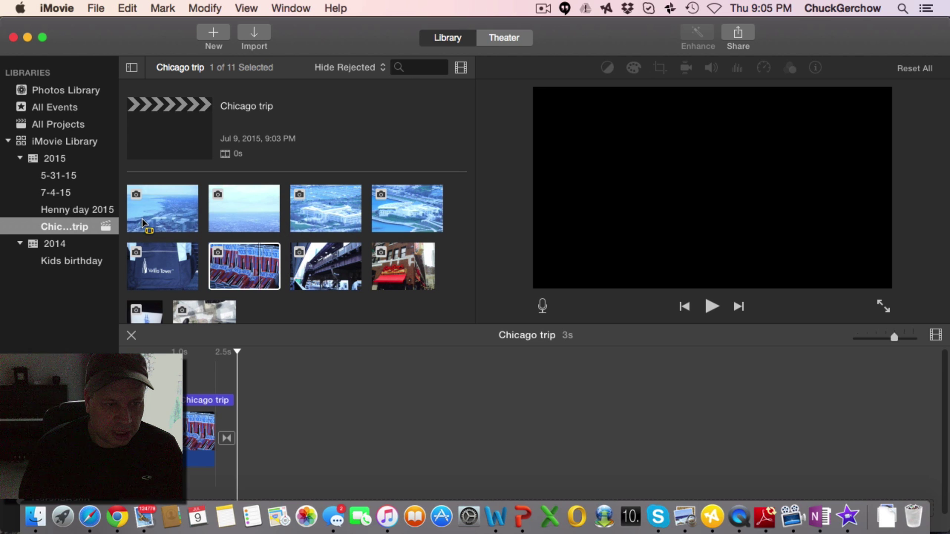
{"action": "left_click", "coordinate": [170, 275]}
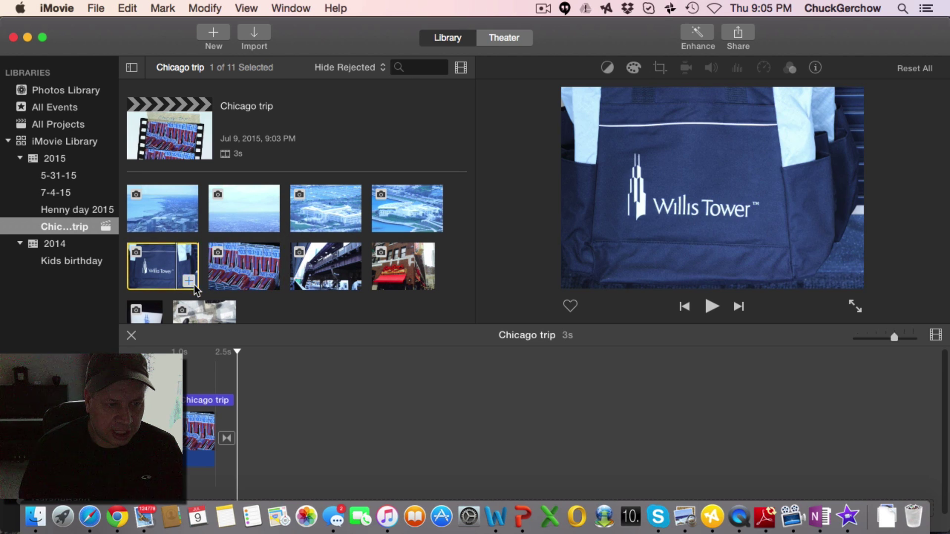
{"action": "left_click", "coordinate": [189, 282]}
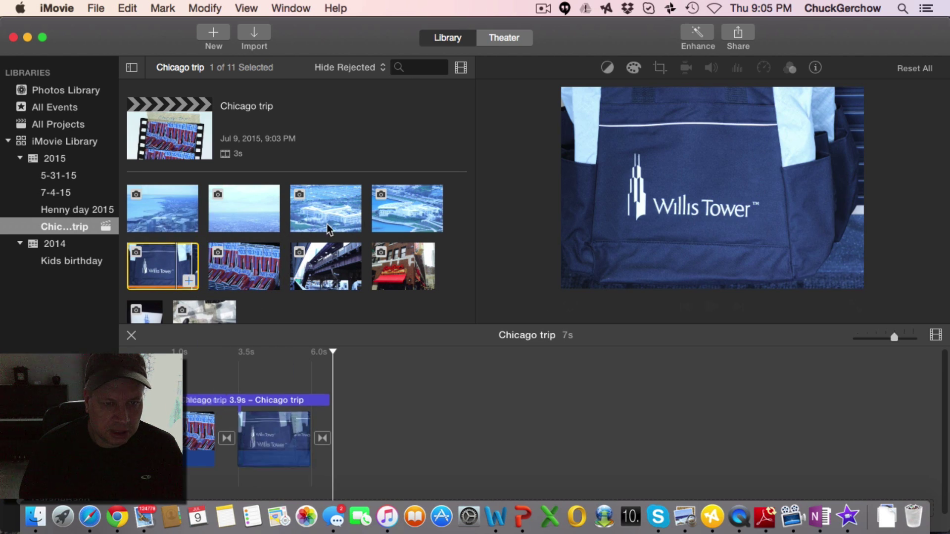
{"action": "left_click", "coordinate": [407, 215]}
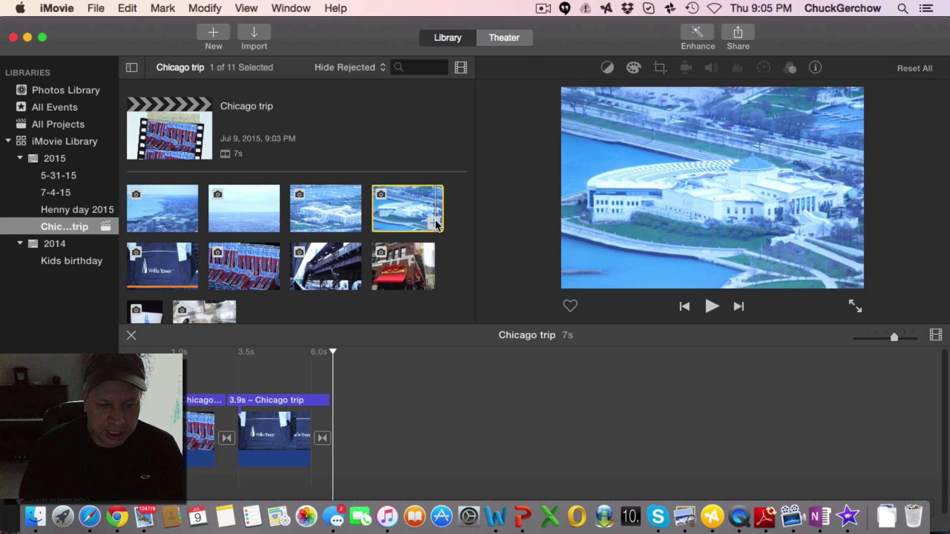
{"action": "left_click", "coordinate": [435, 223]}
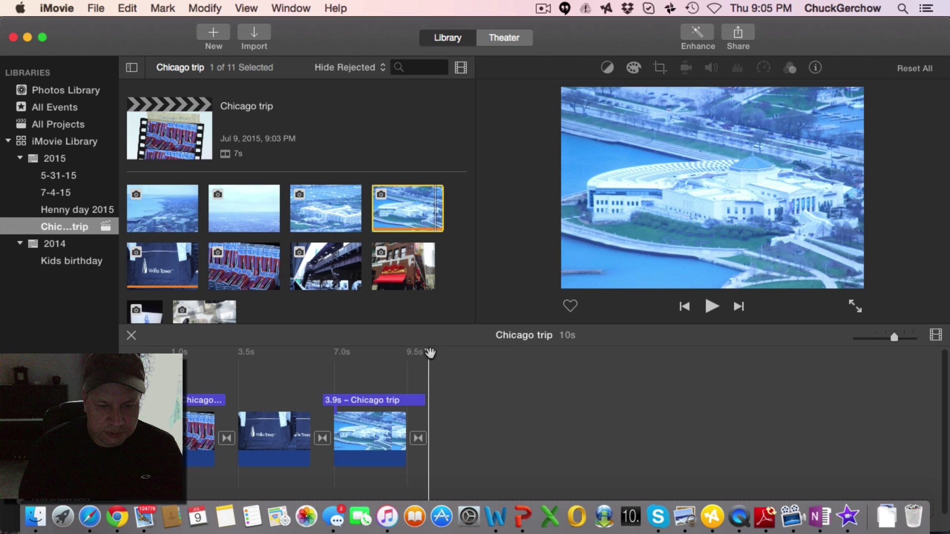
{"action": "key", "text": "space"}
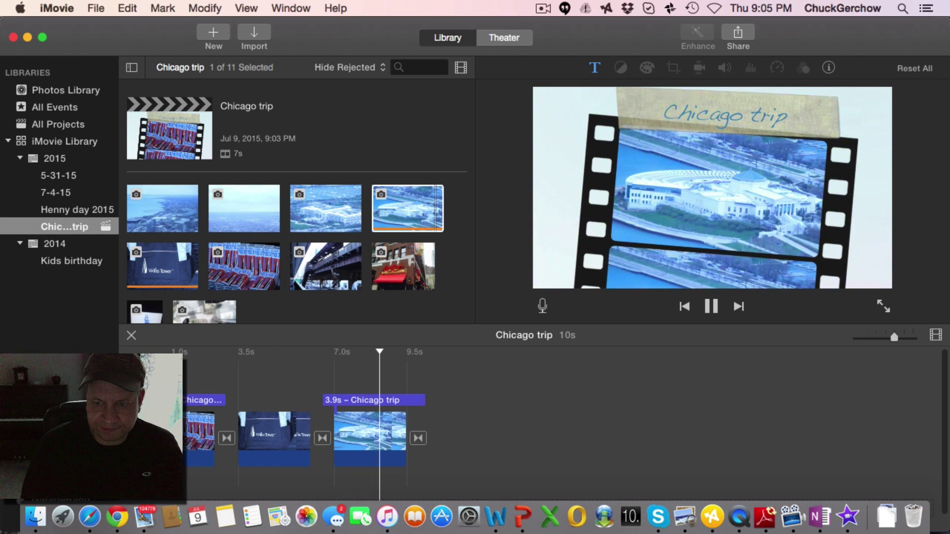
{"action": "key", "text": "space"}
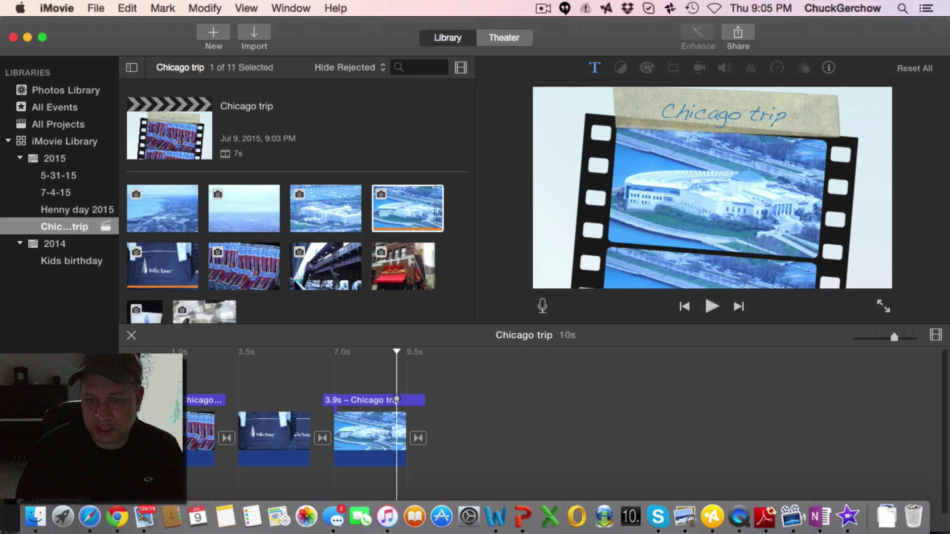